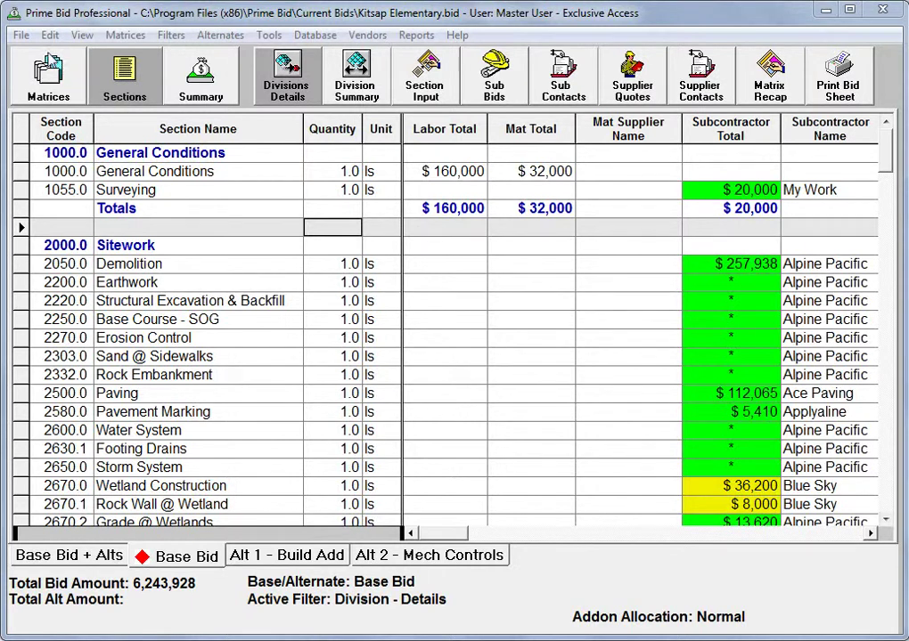
Step: Open the File menu over the Kitsap Elementary sections grid
click(20, 35)
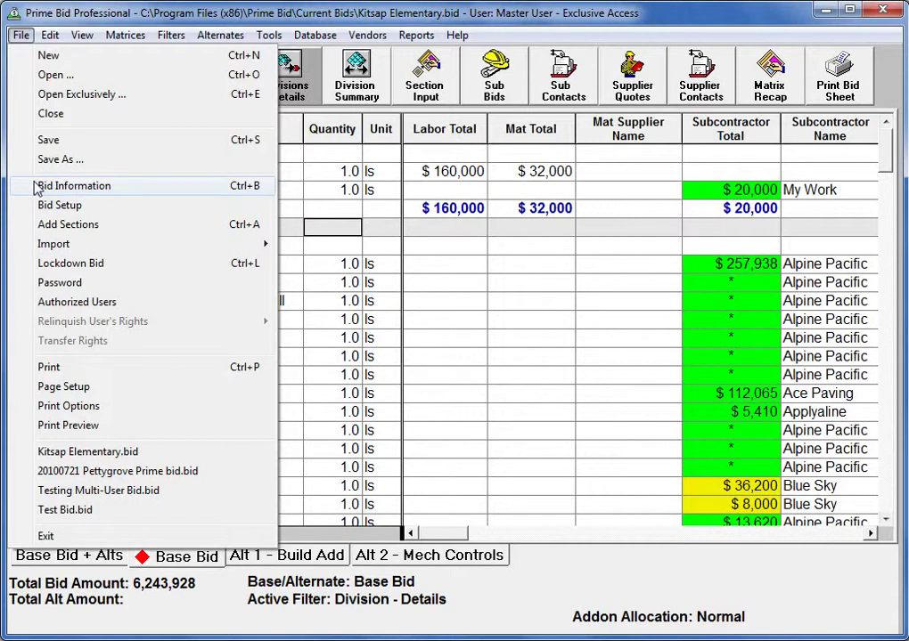
Step: Review the Bid Information form for project Kitsap Elementary, then close it
click(73, 185)
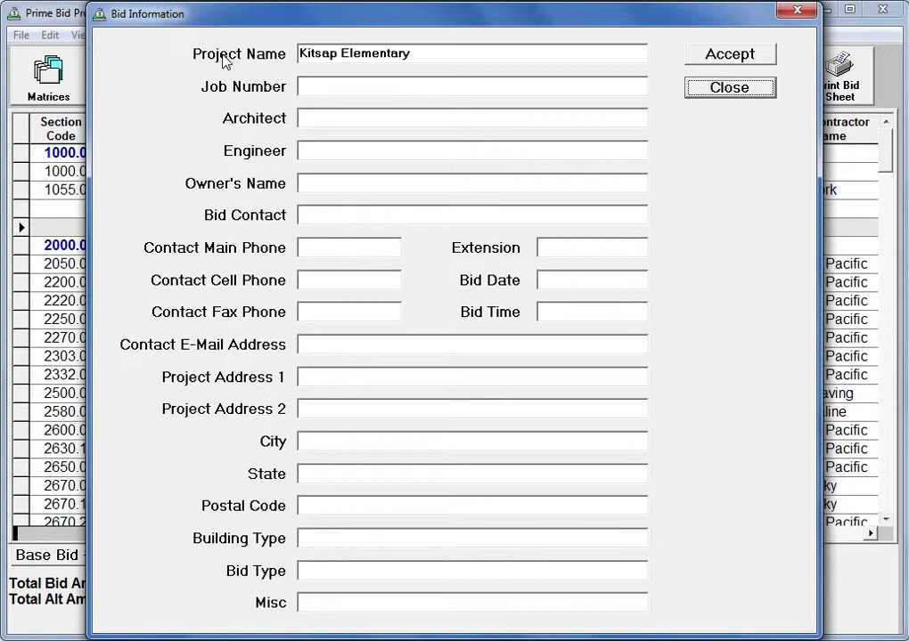
click(718, 94)
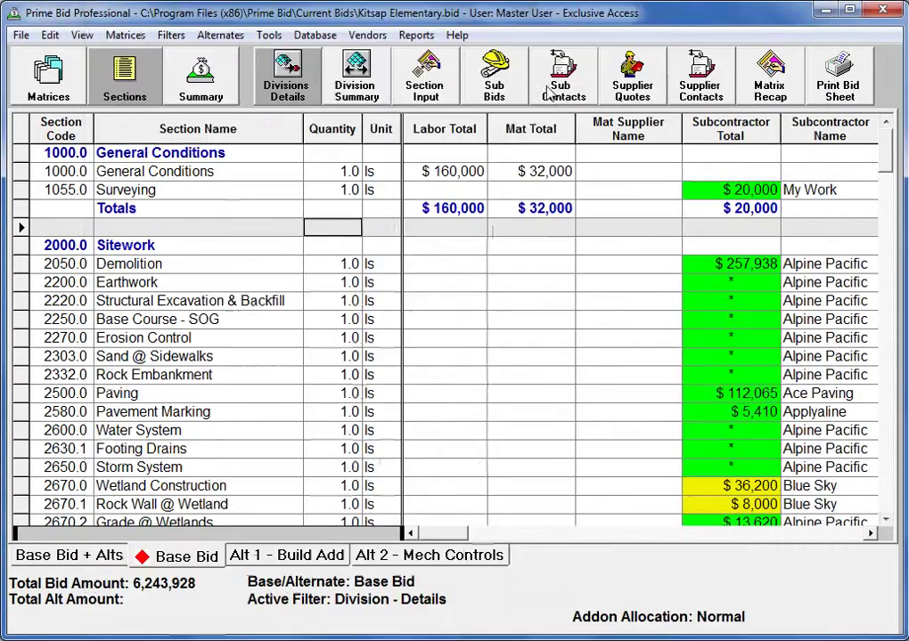
click(18, 36)
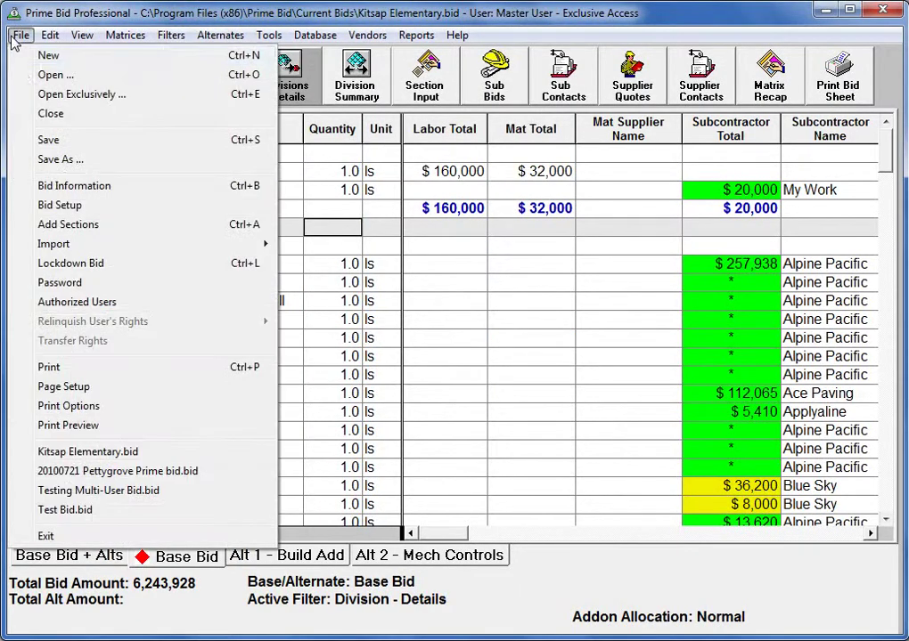
click(40, 208)
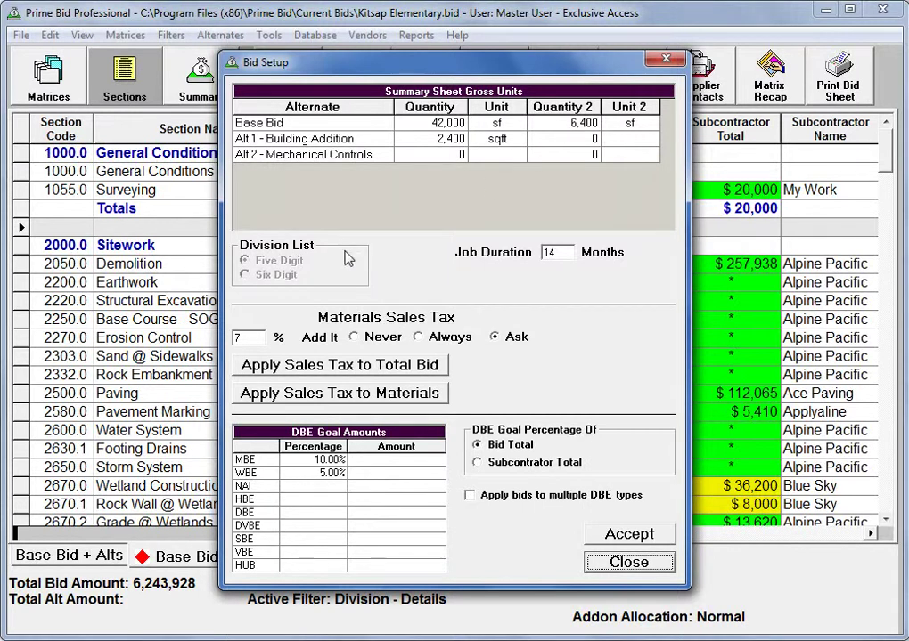
mouse_move(348, 258)
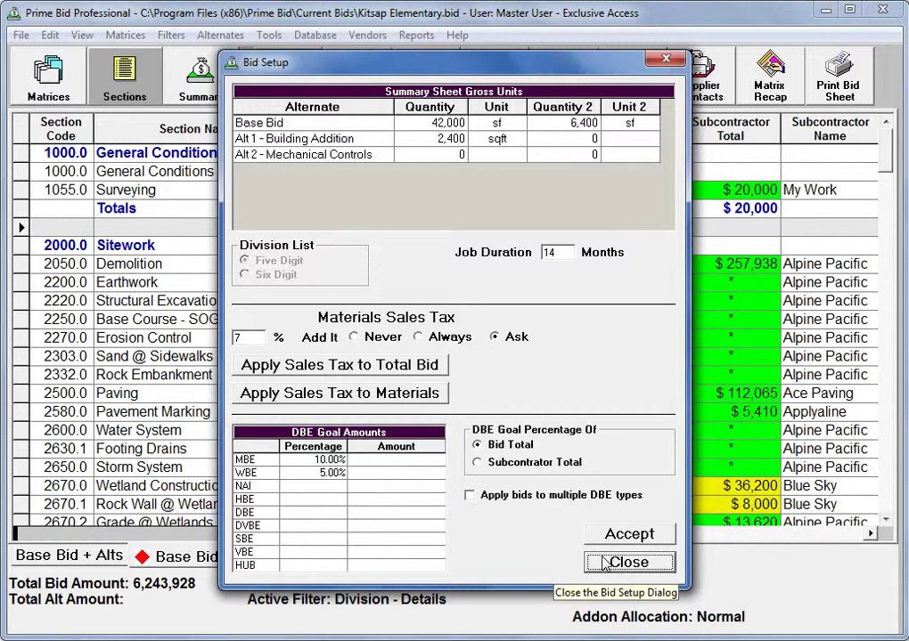
click(608, 563)
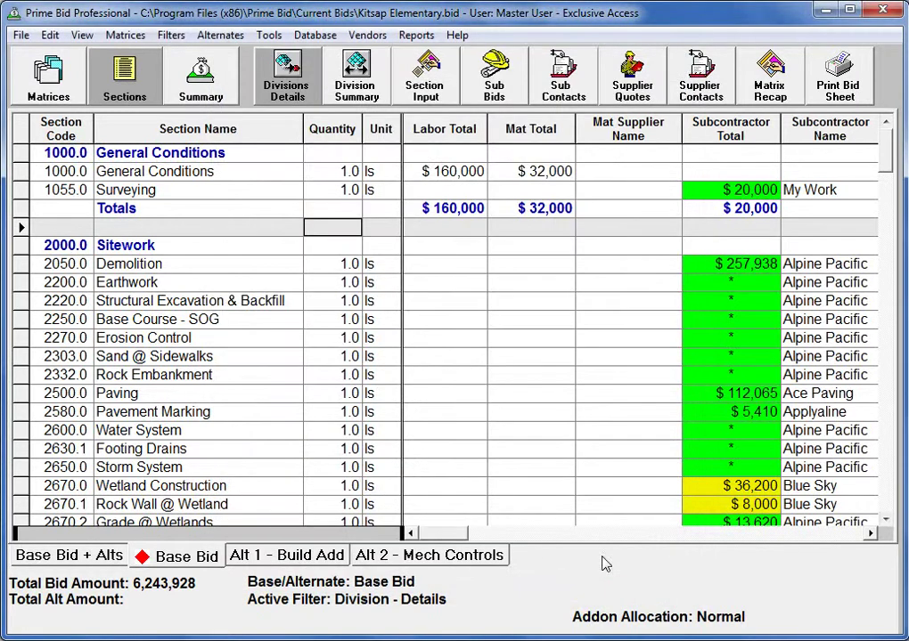
click(21, 36)
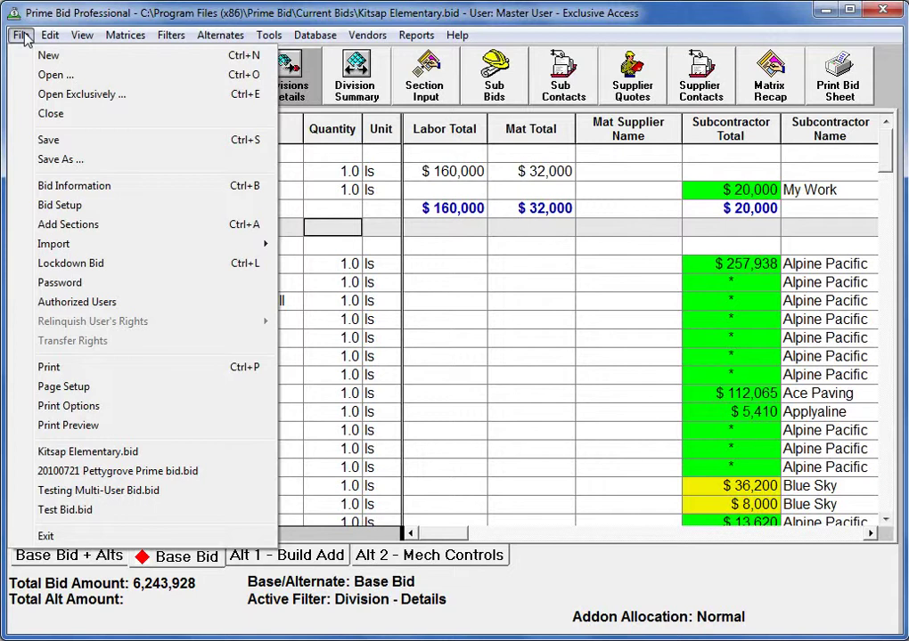
click(304, 214)
click(303, 215)
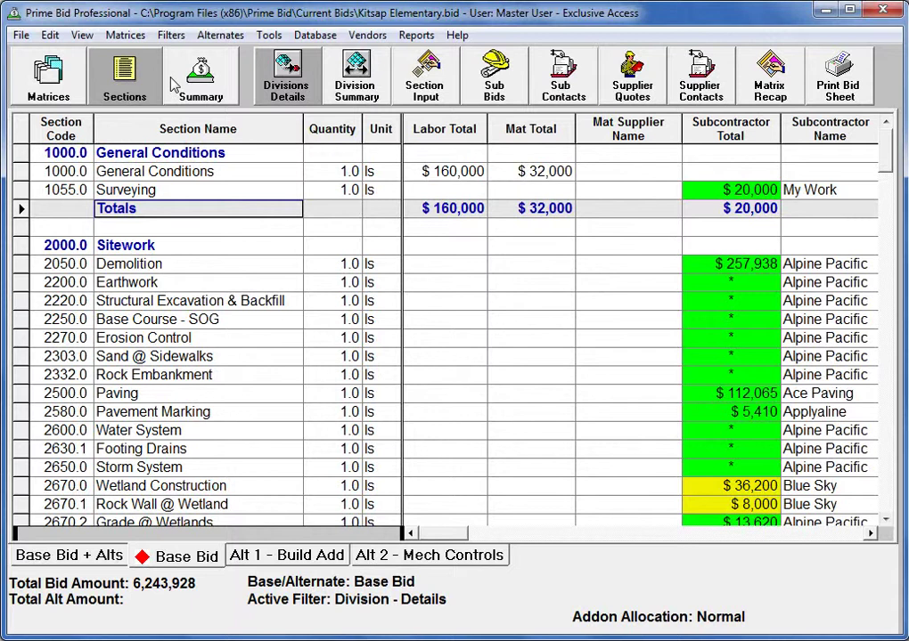
click(46, 71)
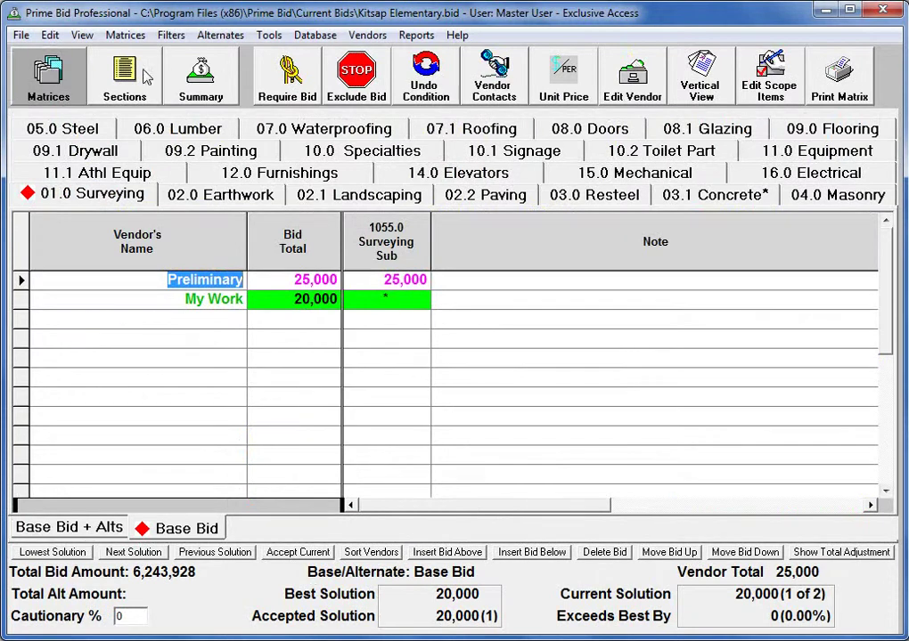
click(434, 130)
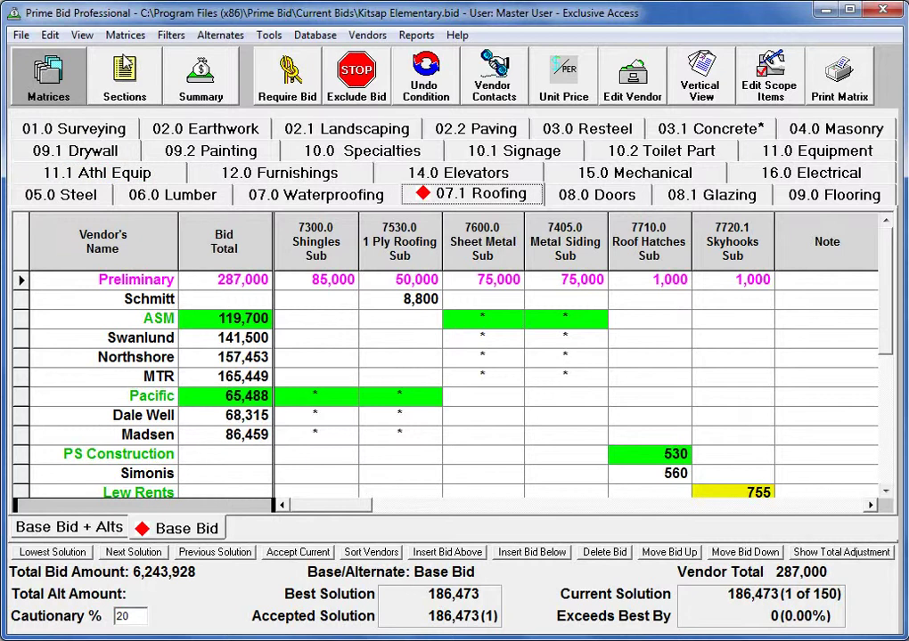
click(100, 50)
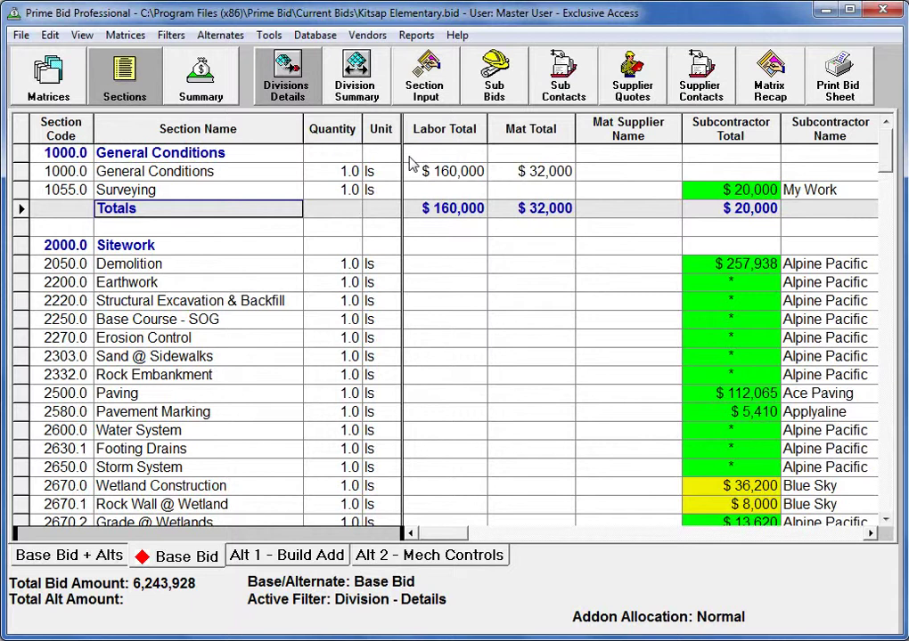
Step: Show the bid Summary totalling 6,243,928, then bring up the Set Bid File Password dialog
click(199, 85)
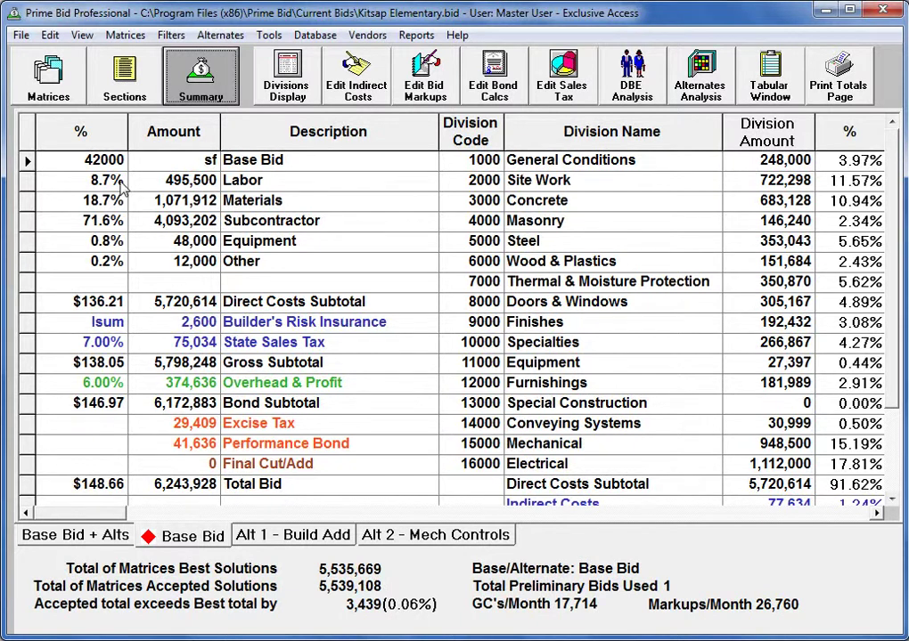
click(19, 35)
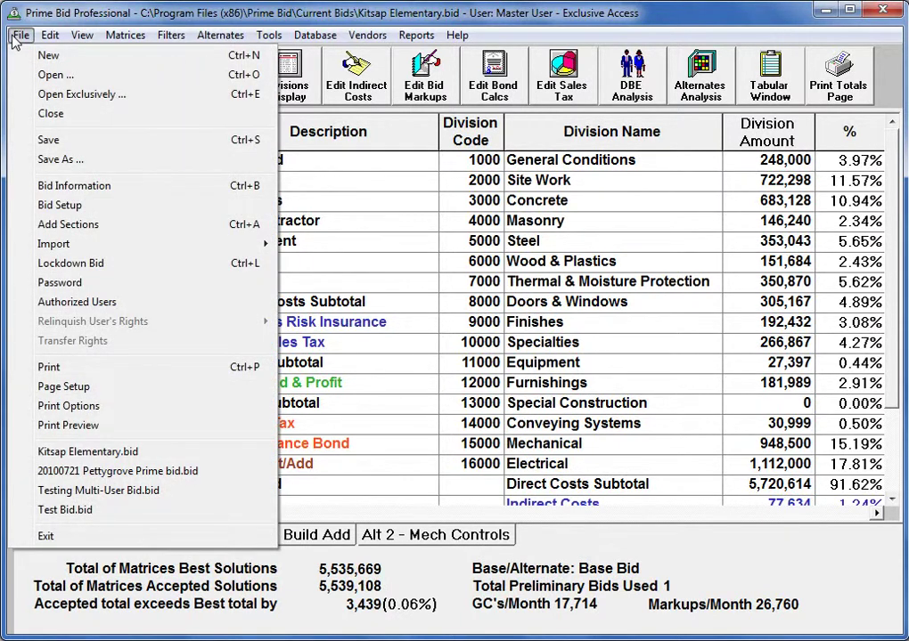
click(59, 283)
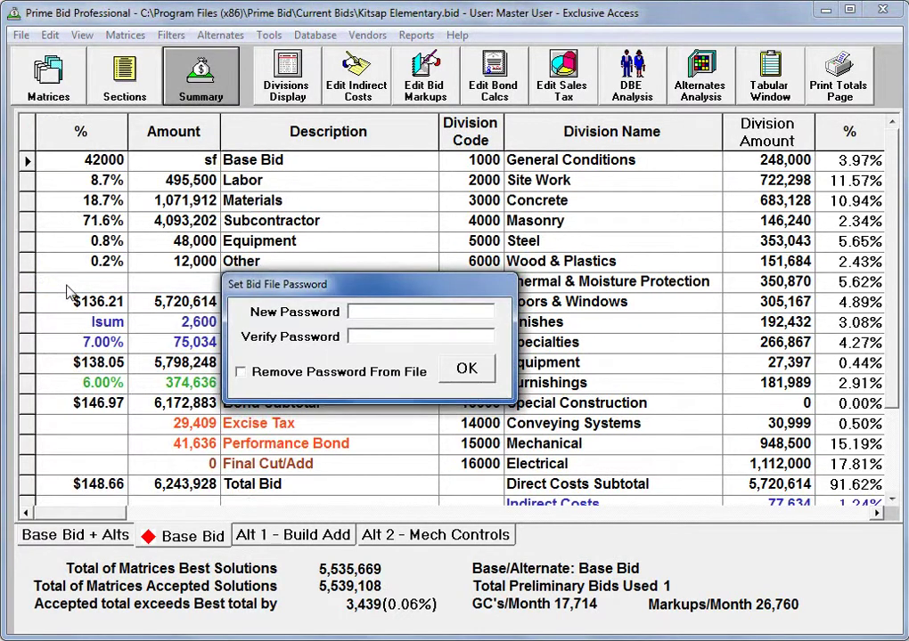
Step: Set a new bid file password, entering it twice and confirming
text(********)
click(356, 336)
text(********)
click(467, 369)
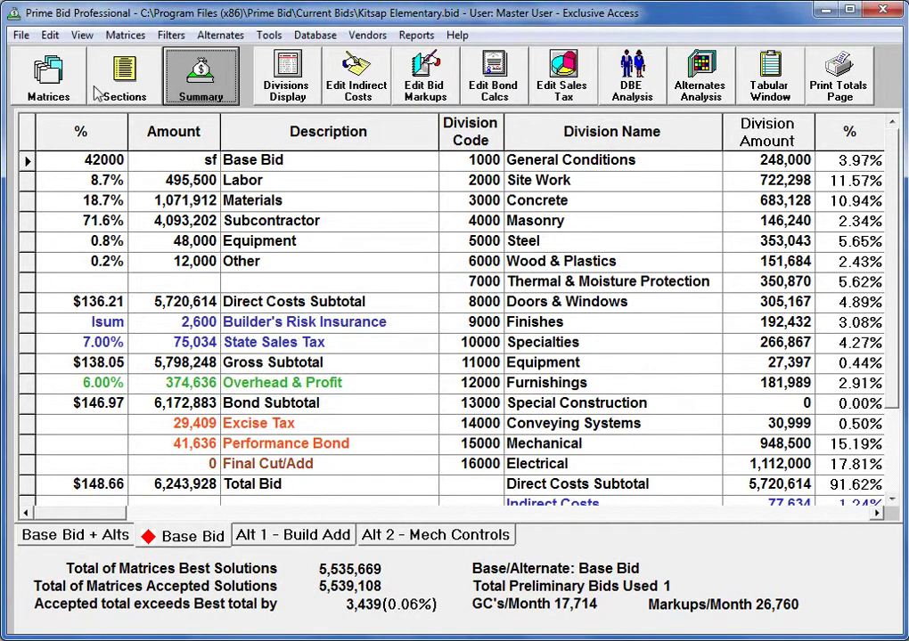
click(20, 41)
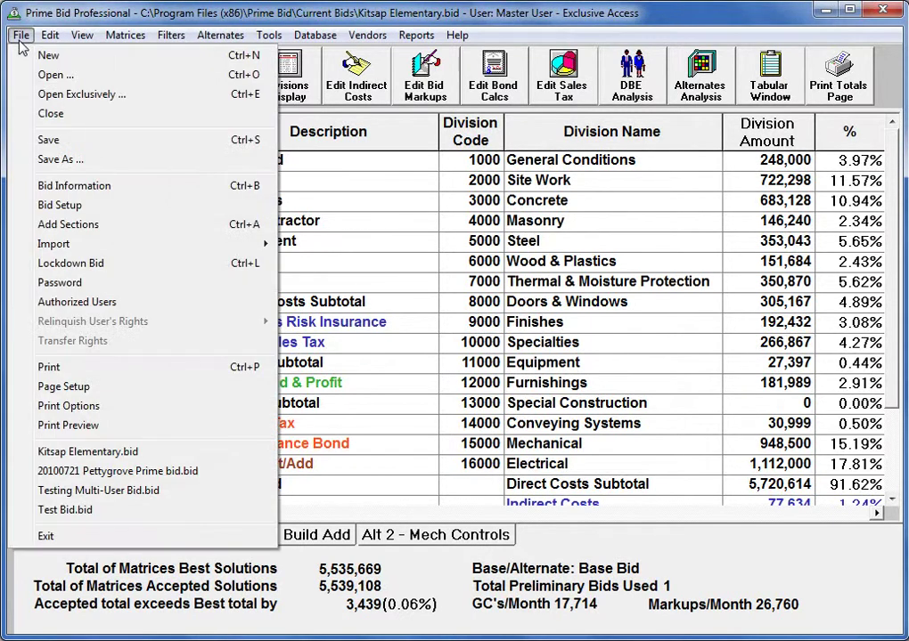
Step: Add a new authorized user with the user's username and password in Authorized Users
click(67, 305)
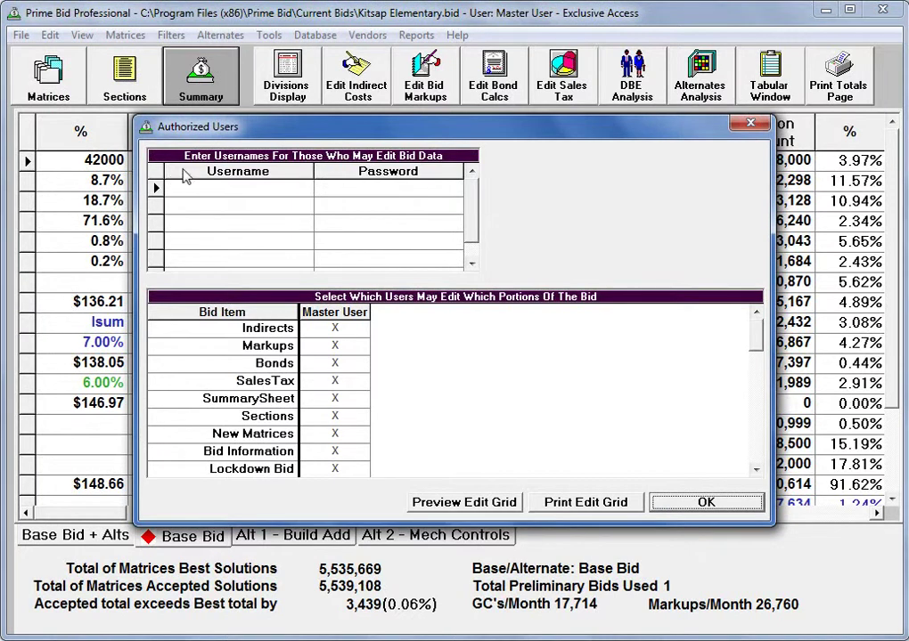
click(218, 189)
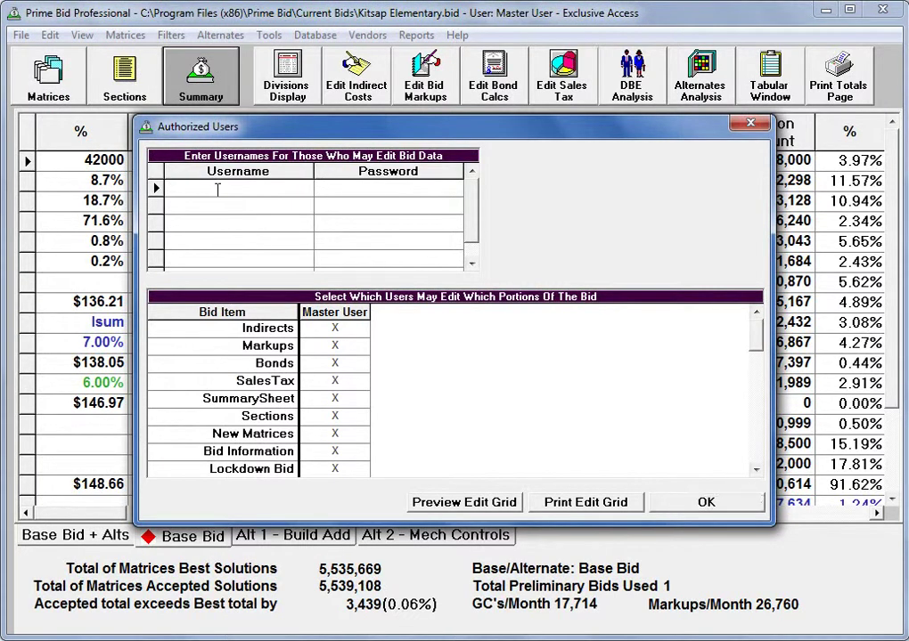
key(Tab)
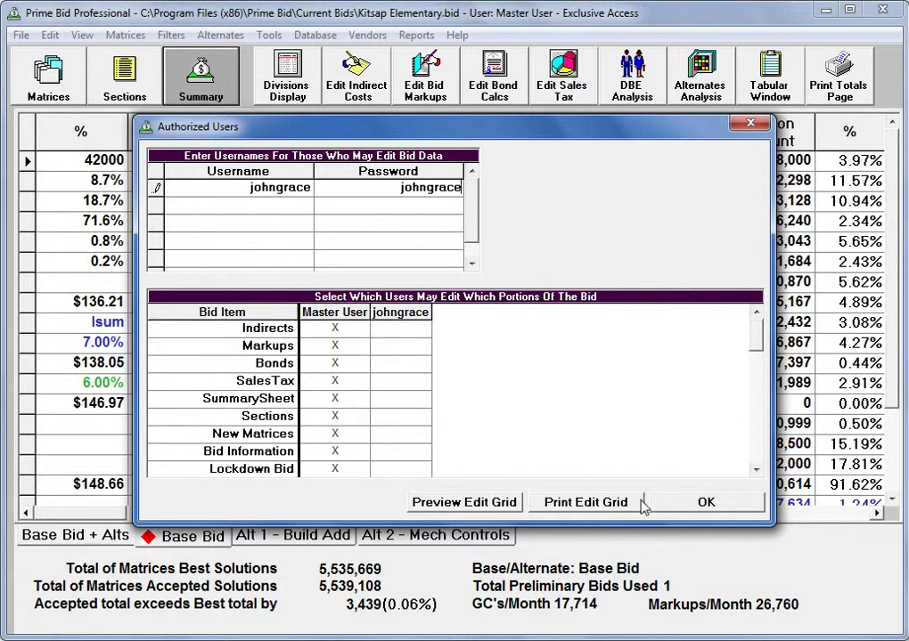
Step: Give the new user edit rights for 02.0 Earthwork through 03.0 Resteel instead of Master User
click(756, 470)
click(755, 471)
click(755, 470)
click(756, 472)
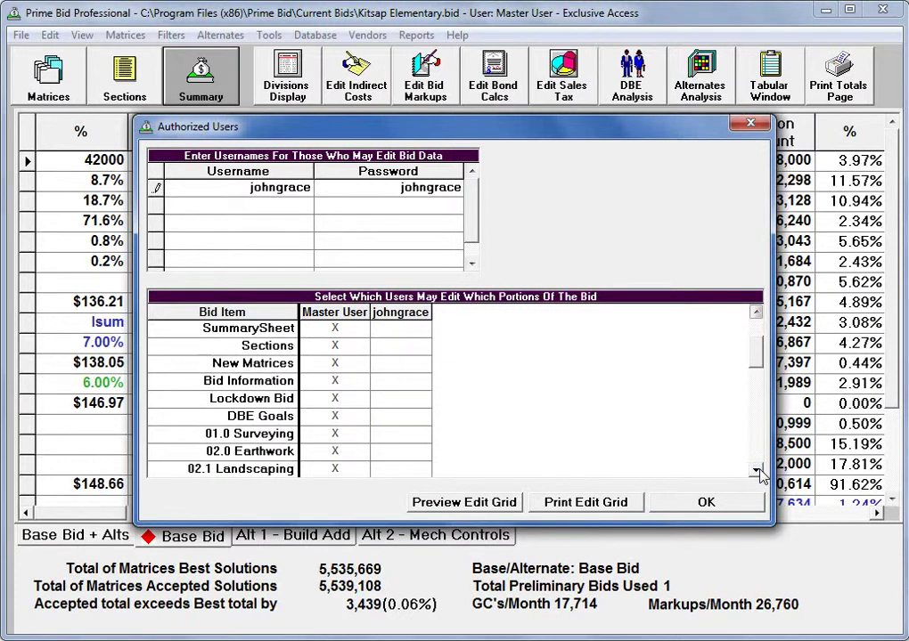
click(756, 471)
click(755, 471)
click(755, 471)
click(756, 471)
click(755, 472)
click(756, 472)
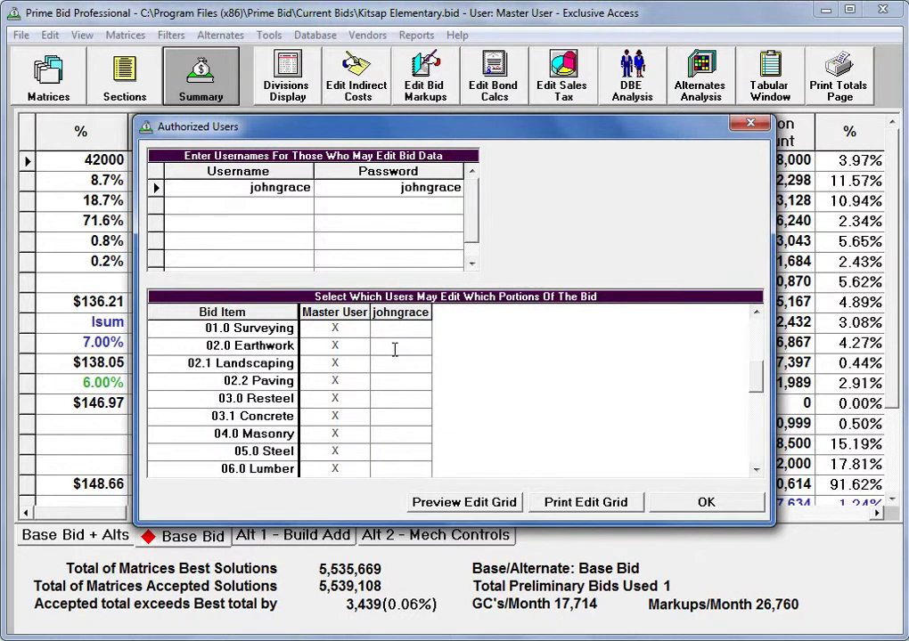
click(394, 348)
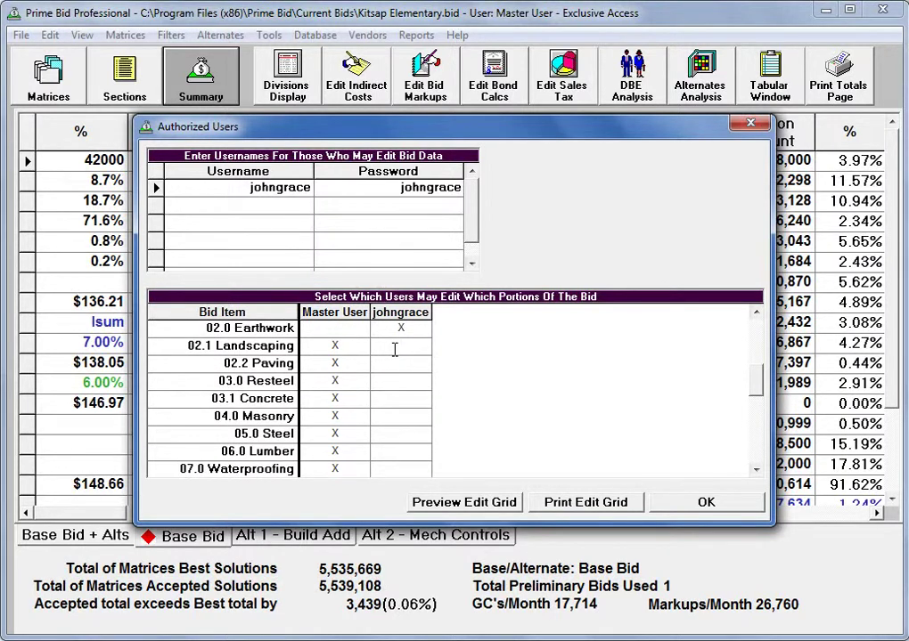
click(395, 348)
click(395, 349)
click(395, 348)
Step: Extend the new user's edit rights from the concrete items through 07.1 Roofing
click(394, 349)
click(394, 348)
click(395, 348)
click(395, 349)
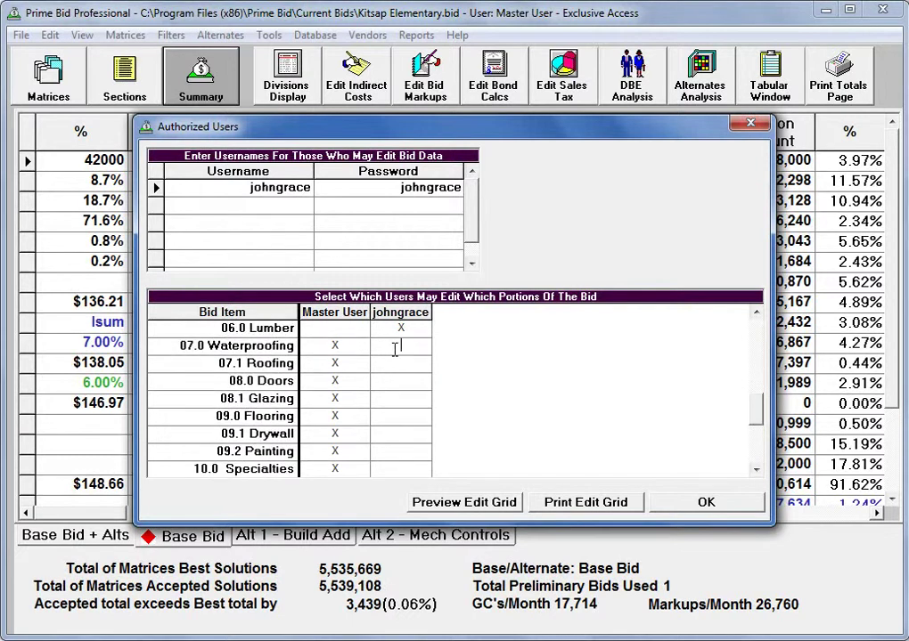
click(395, 348)
click(395, 348)
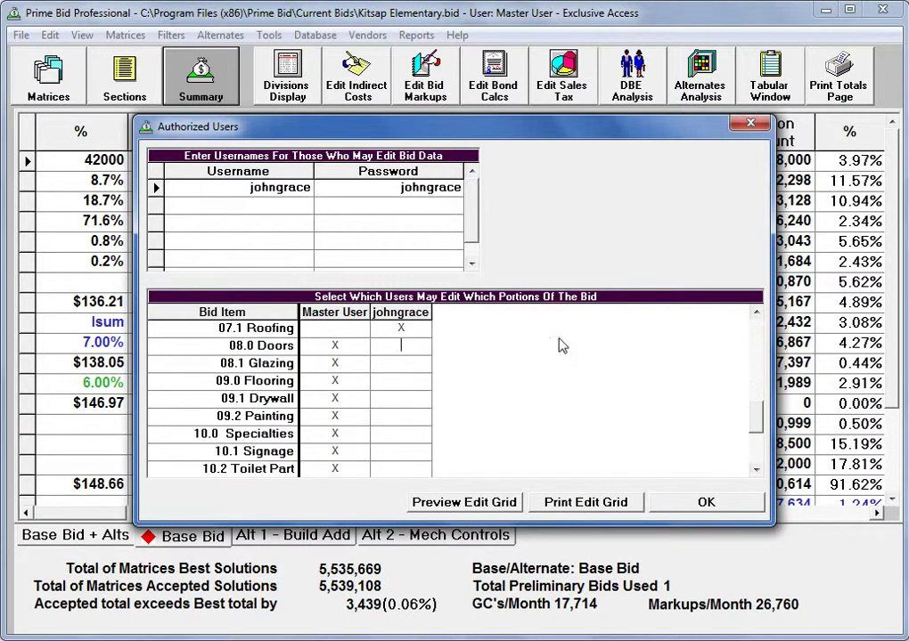
click(755, 317)
click(755, 317)
click(755, 318)
click(755, 318)
click(754, 317)
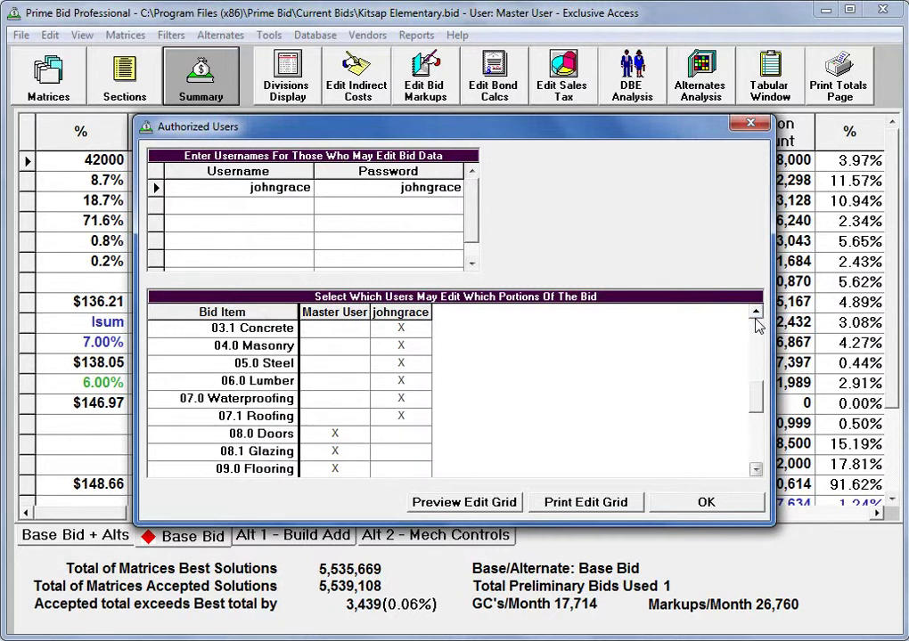
click(754, 317)
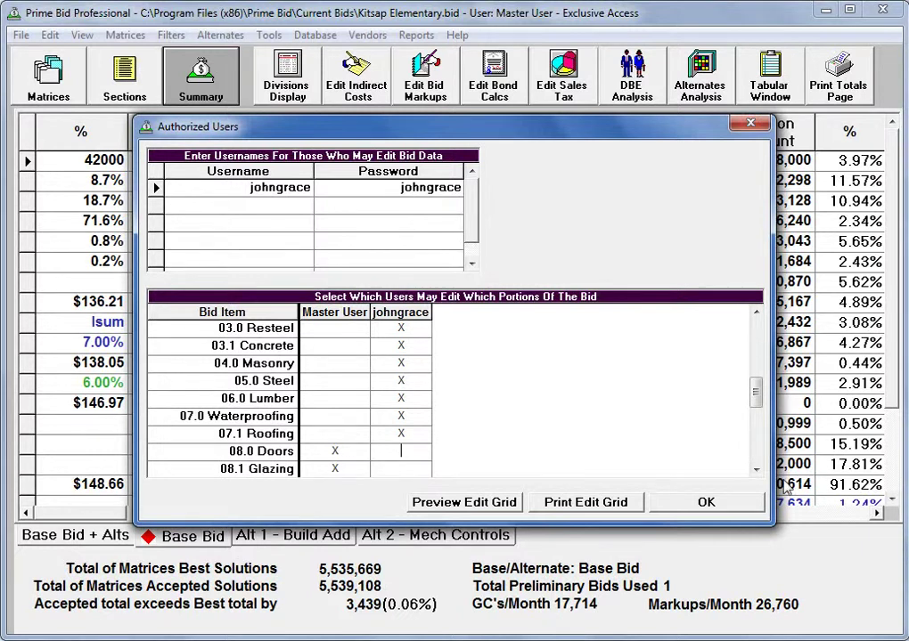
click(738, 509)
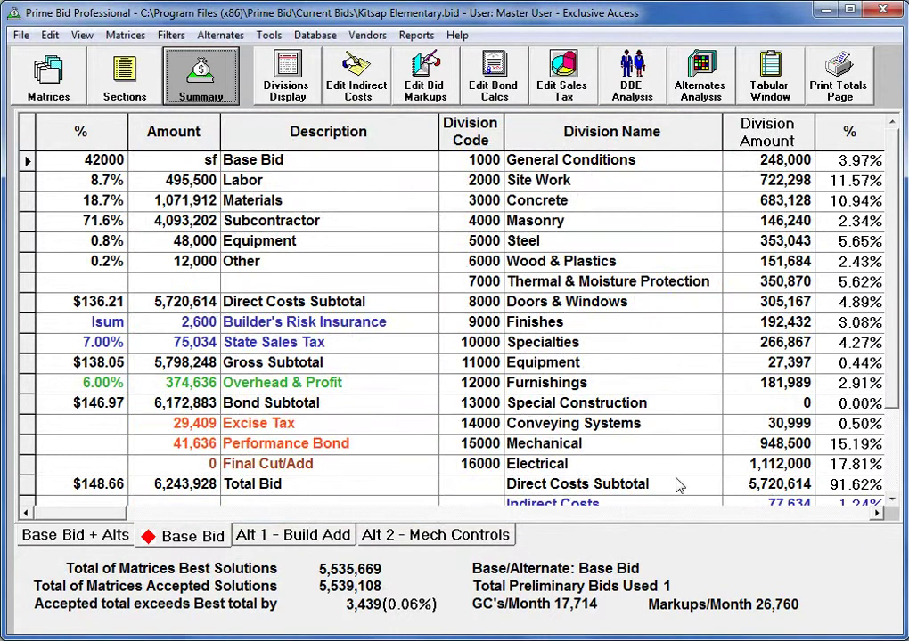